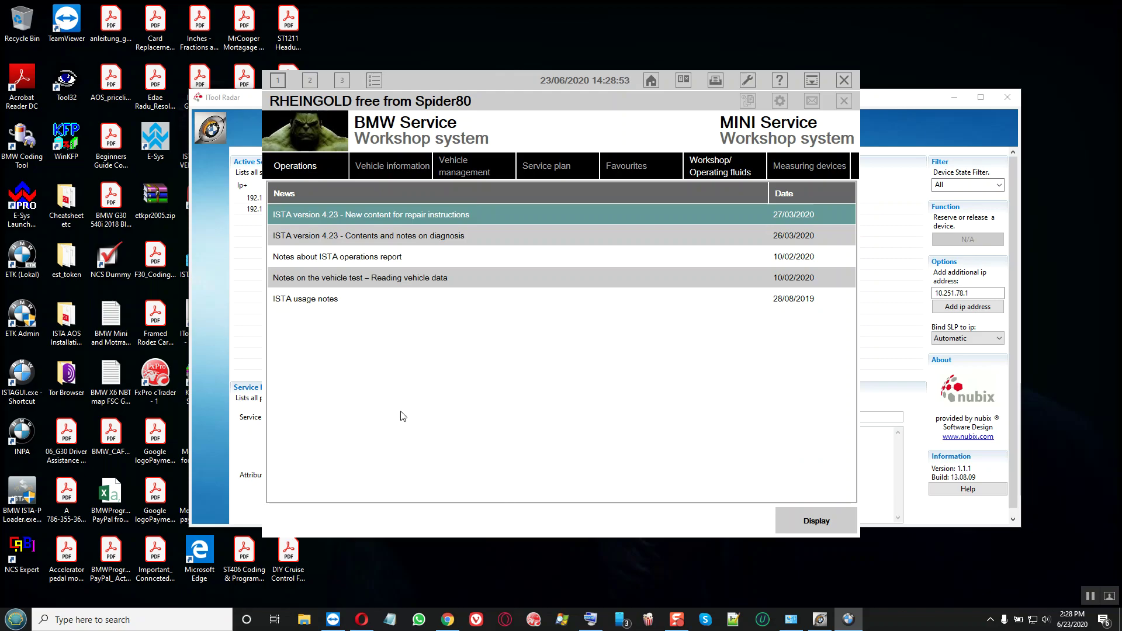
Open a new operation and inspect the bmw-vci@ICOM service's attributes in ITool Radar, minimising that window when finished
left_click(313, 166)
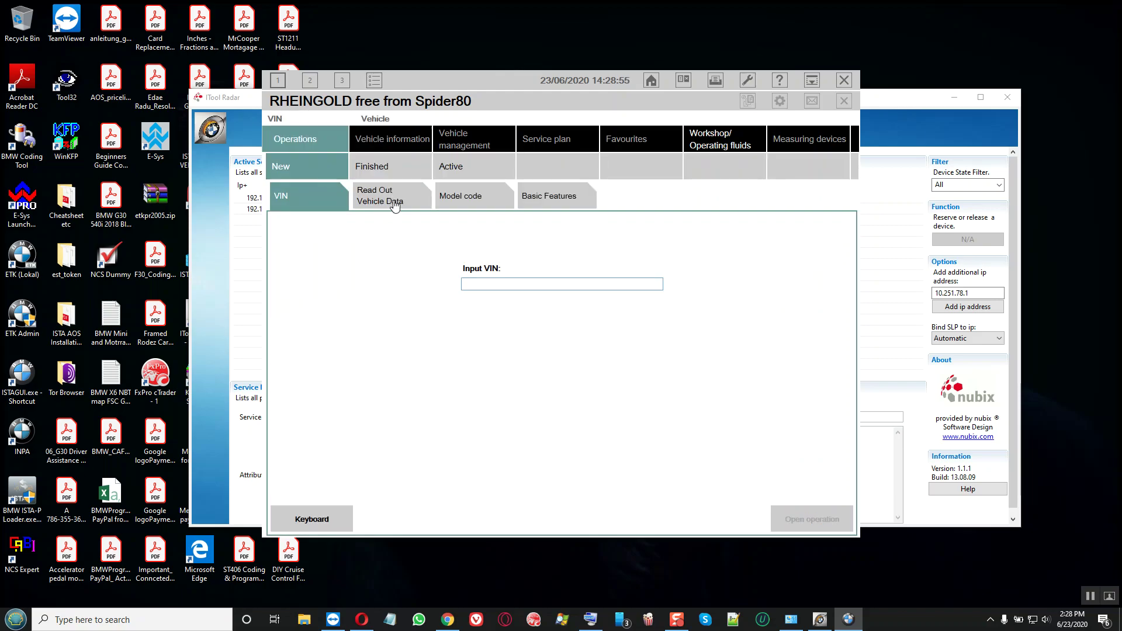
left_click(225, 244)
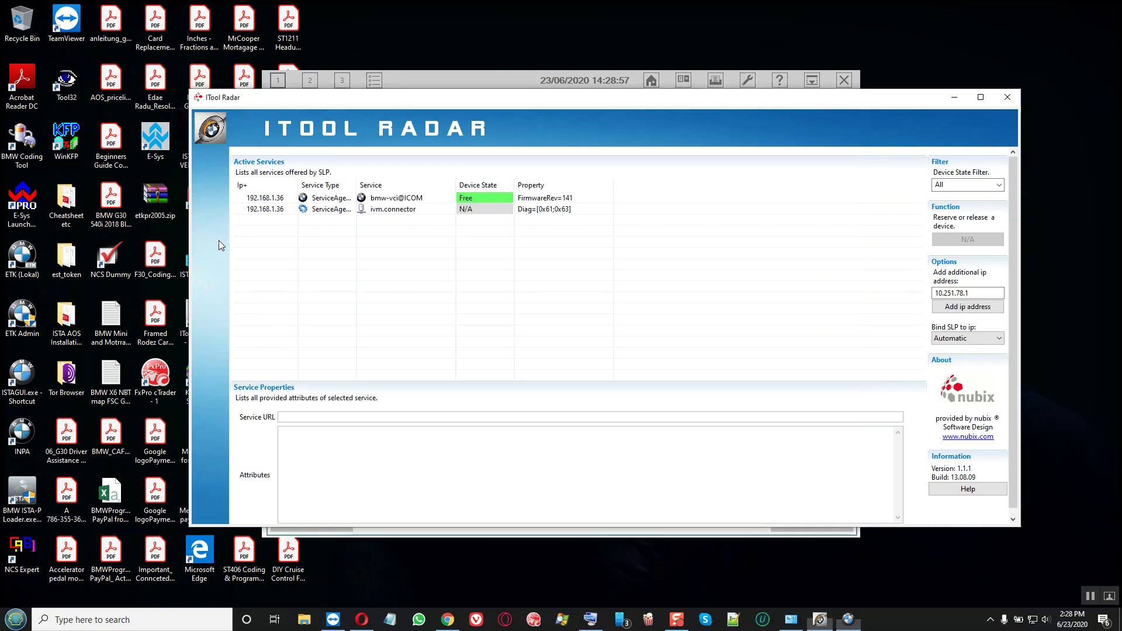
left_click(259, 198)
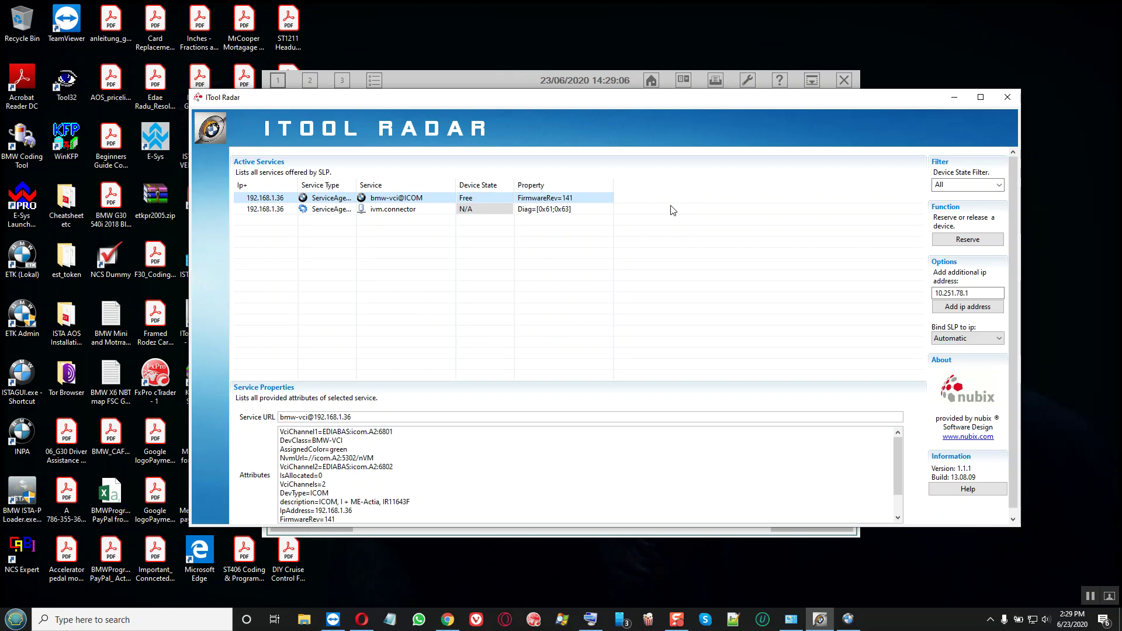
left_click(956, 93)
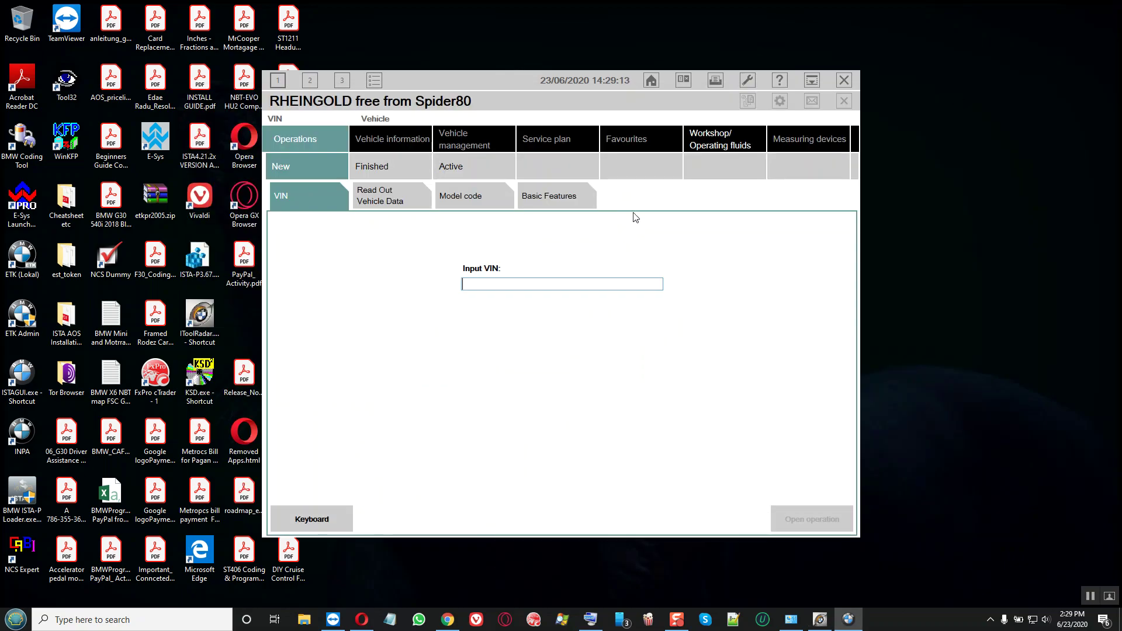
Set up the vehicle connection through the icom.A2 interface at 192.168.1.36 in the connection manager
left_click(683, 80)
left_click(605, 188)
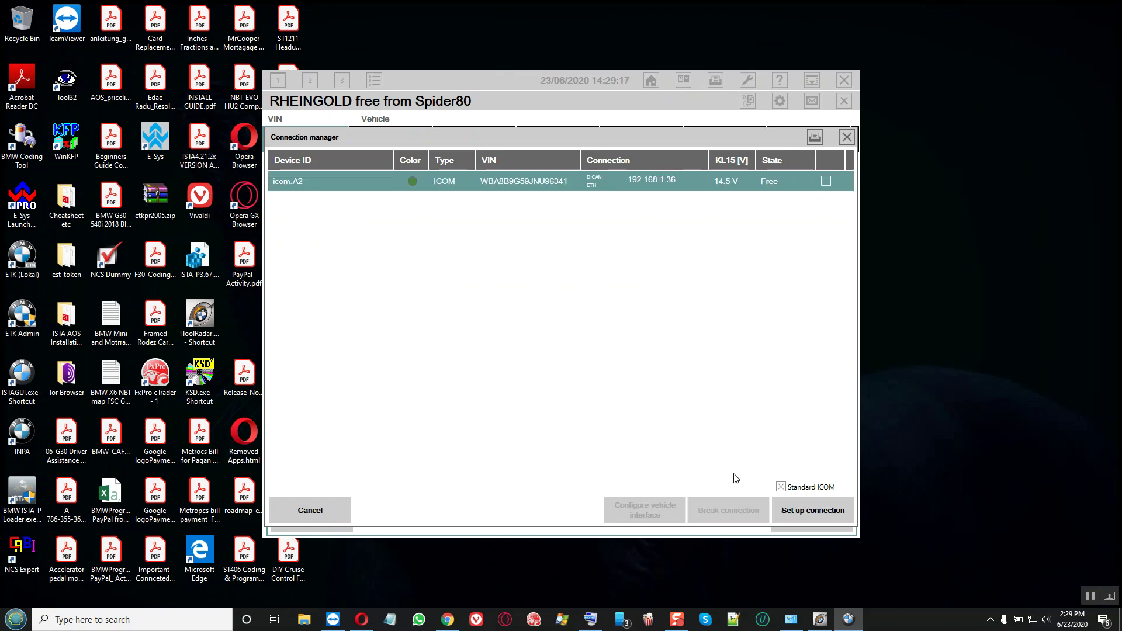
left_click(810, 513)
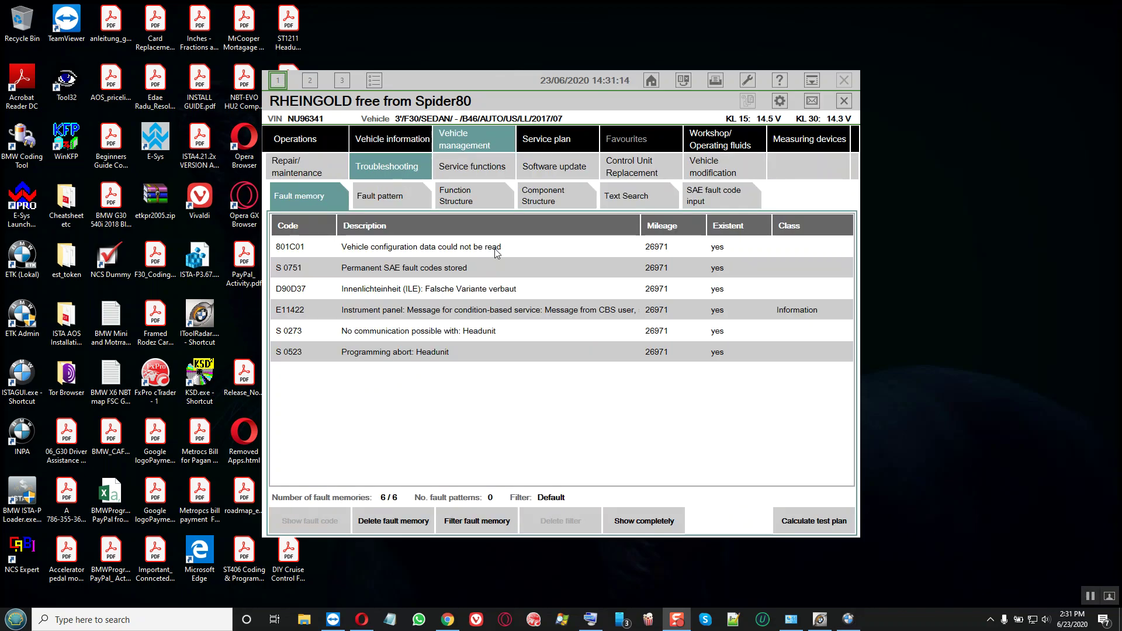
Review the fault memory entries 801C01, D90D37, E11422, S 0273 and S 0523
left_click(454, 247)
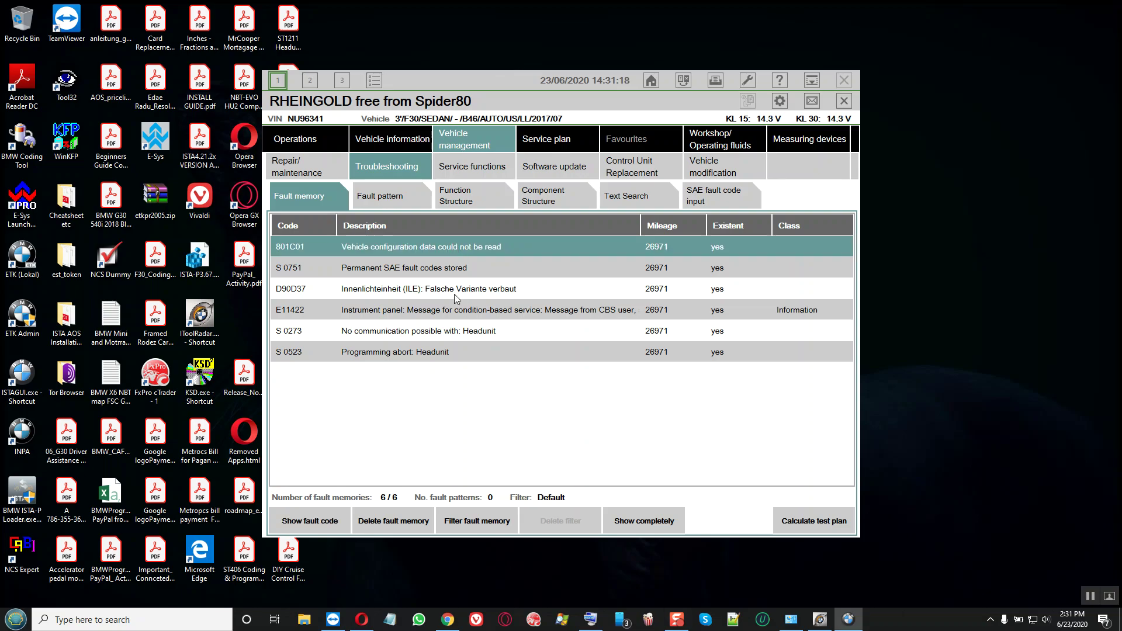
left_click(444, 290)
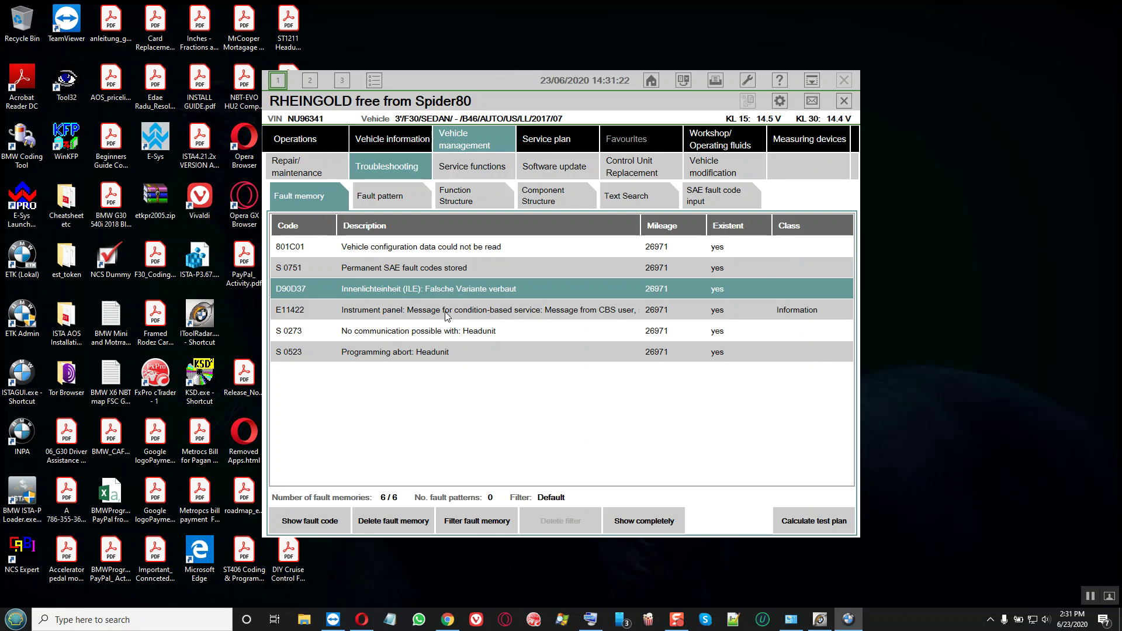
left_click(446, 312)
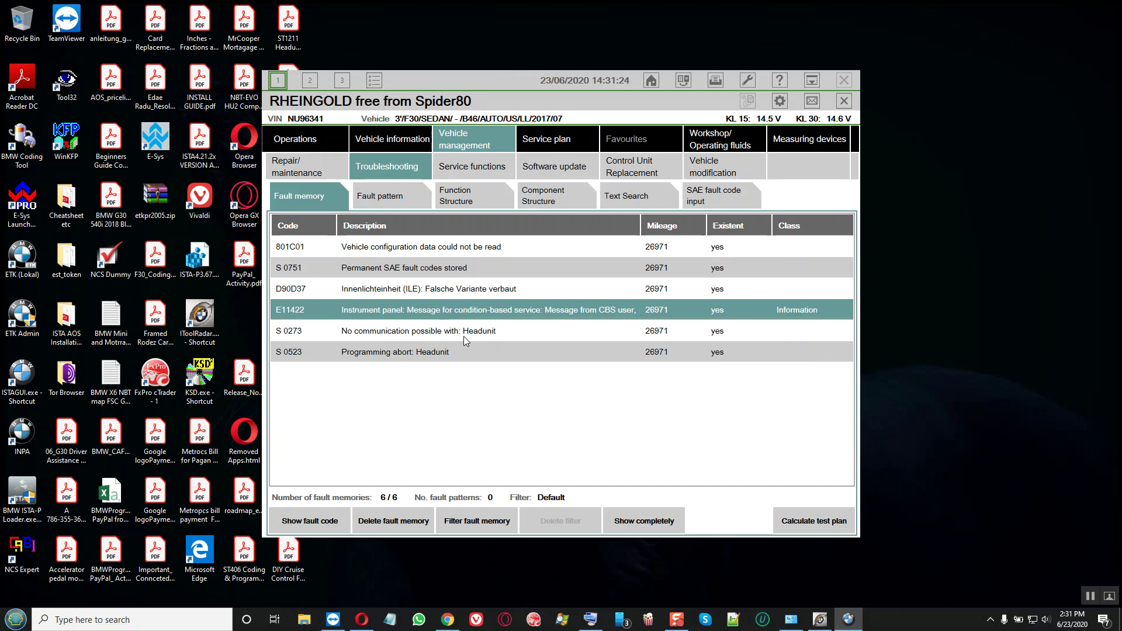
left_click(457, 334)
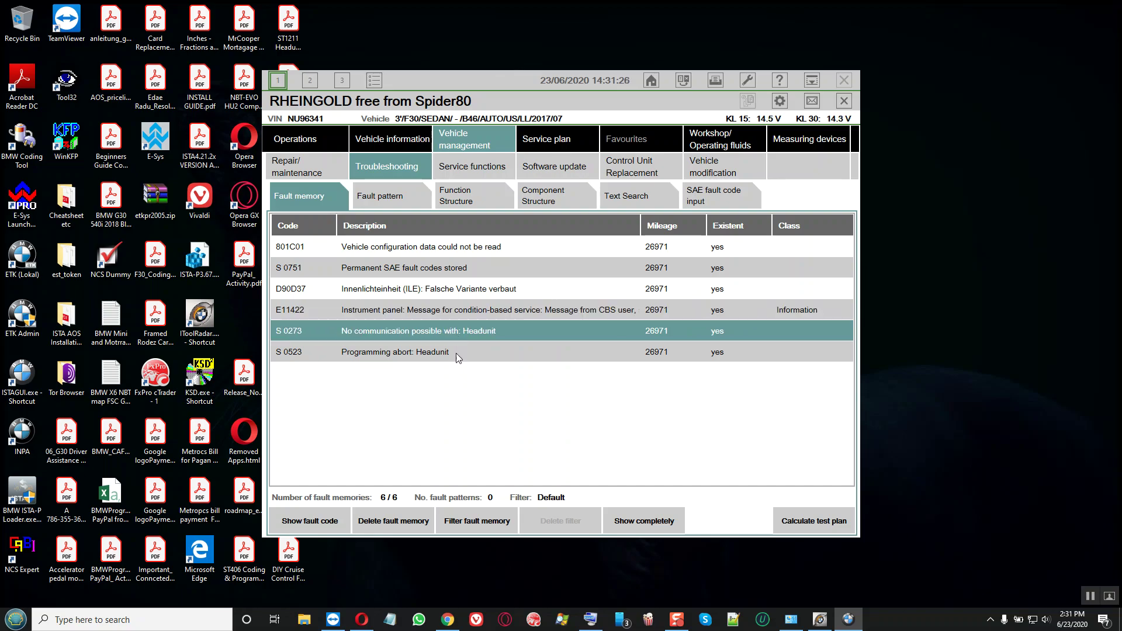
left_click(456, 358)
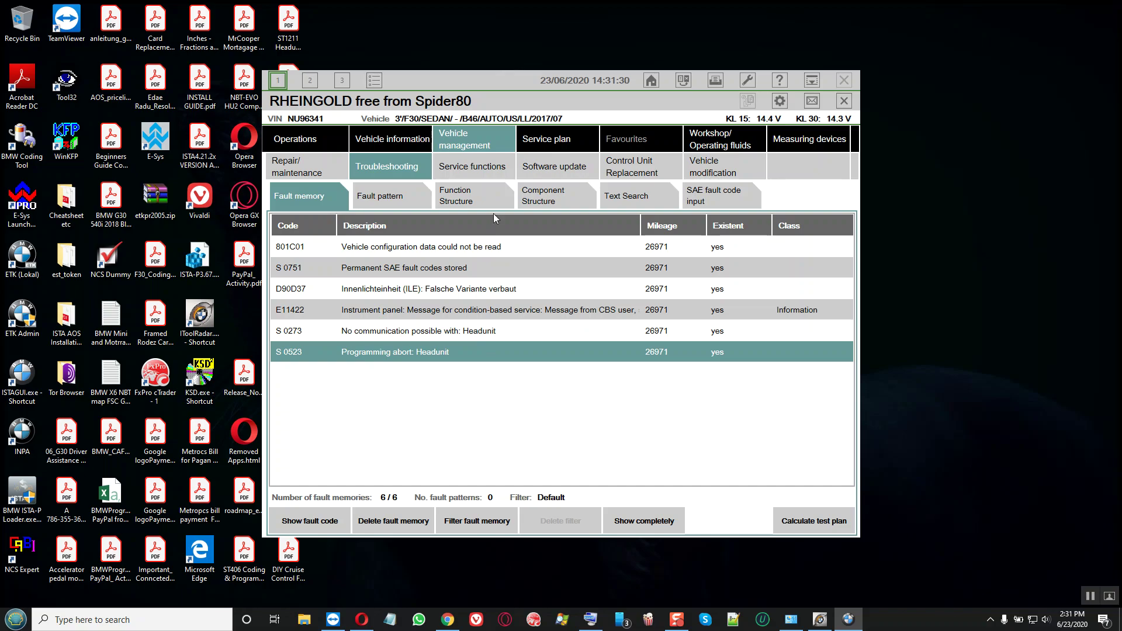
Execute the software update measures plan for the HU-B, continuing past the data-carrier warning and the vehicle preparation checklist
left_click(553, 168)
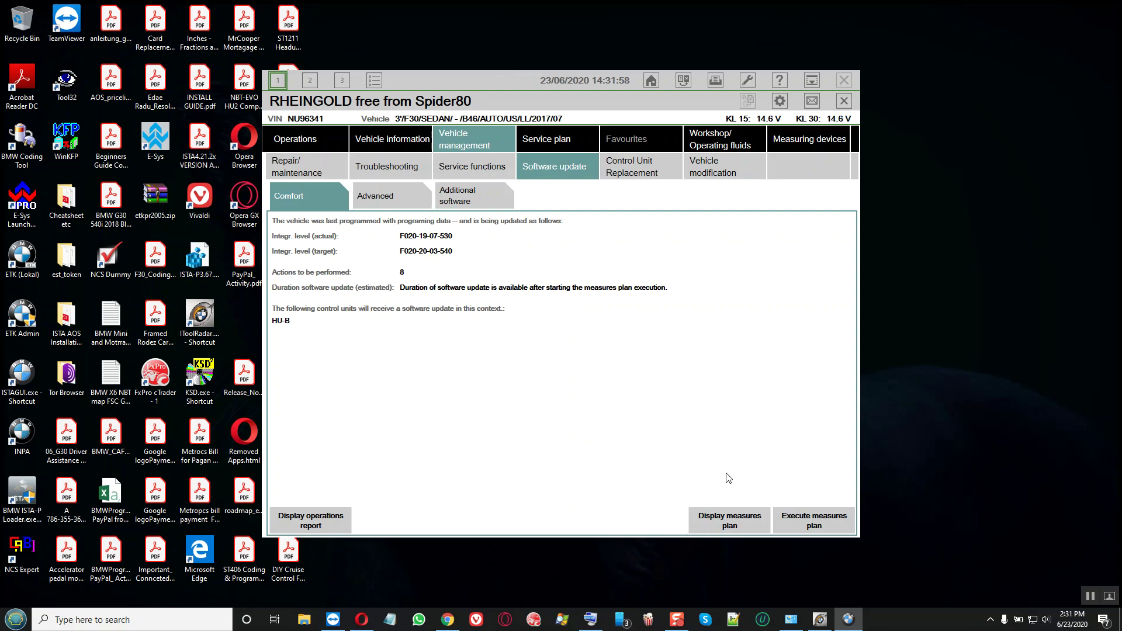
left_click(783, 522)
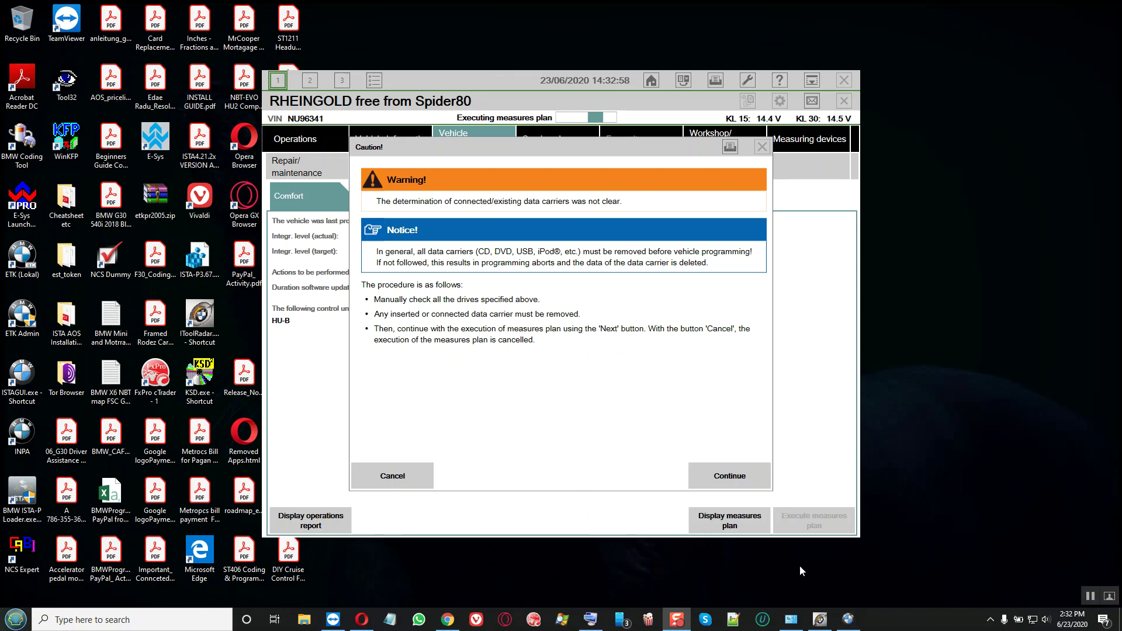
left_click(719, 474)
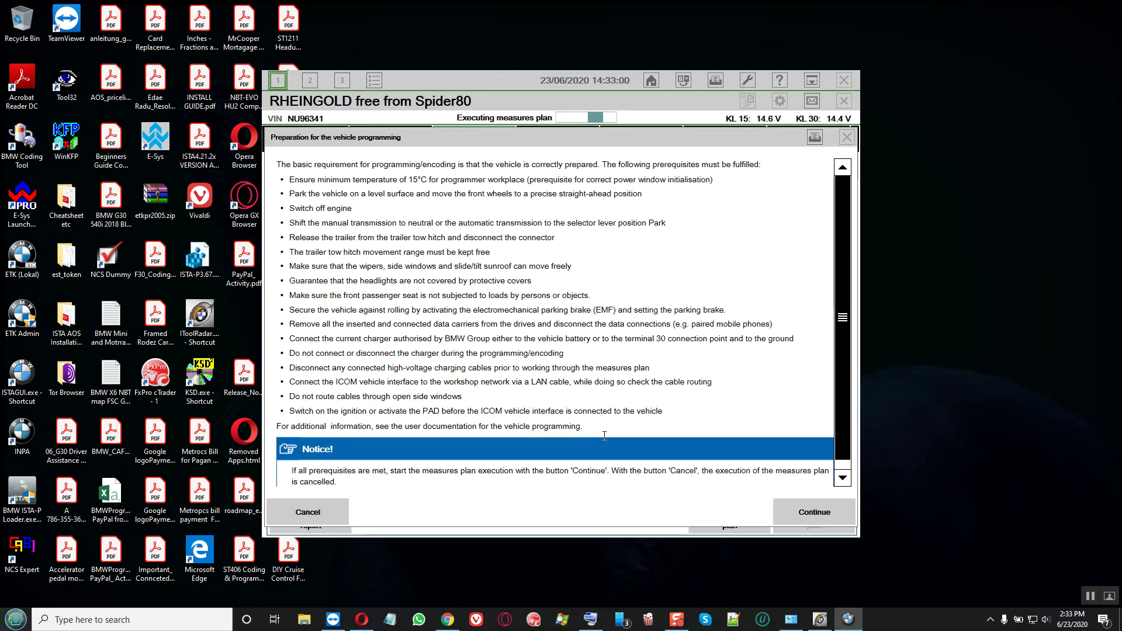
left_click(817, 514)
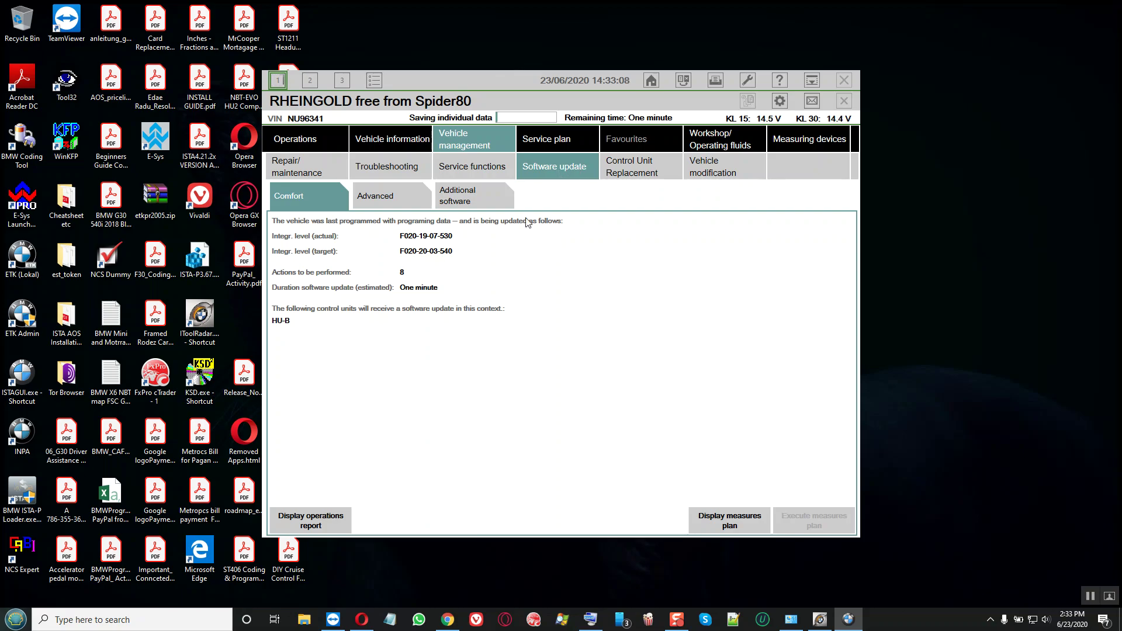
Examine the programming plan's measures, checking the state of the Gateway repair measure and Programming HU-B actions
left_click(559, 143)
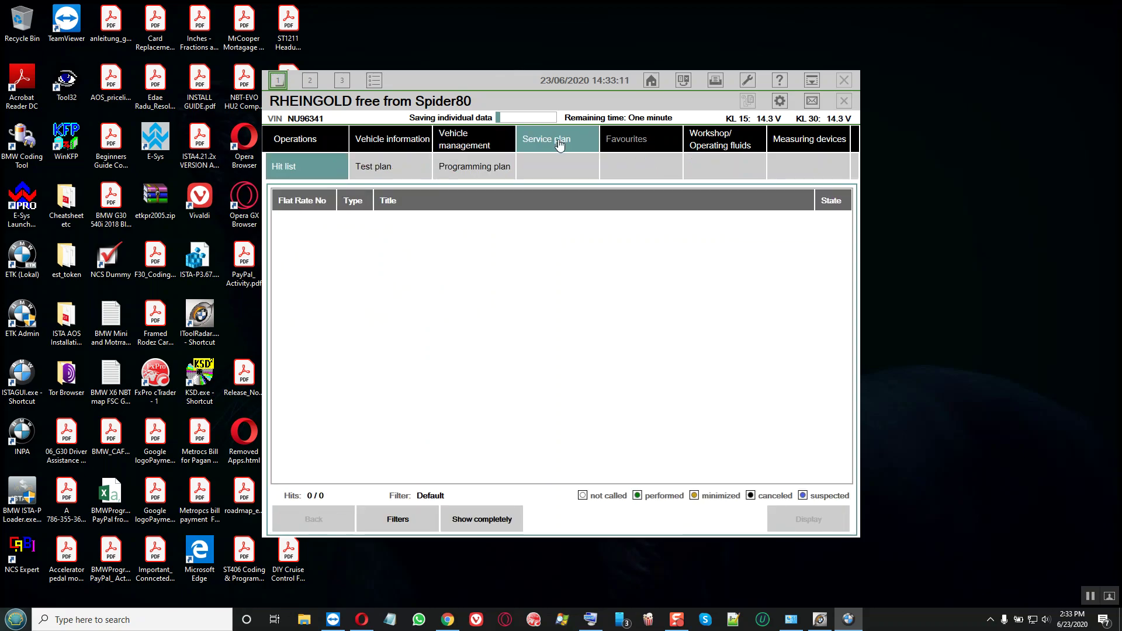
left_click(484, 170)
left_click(552, 289)
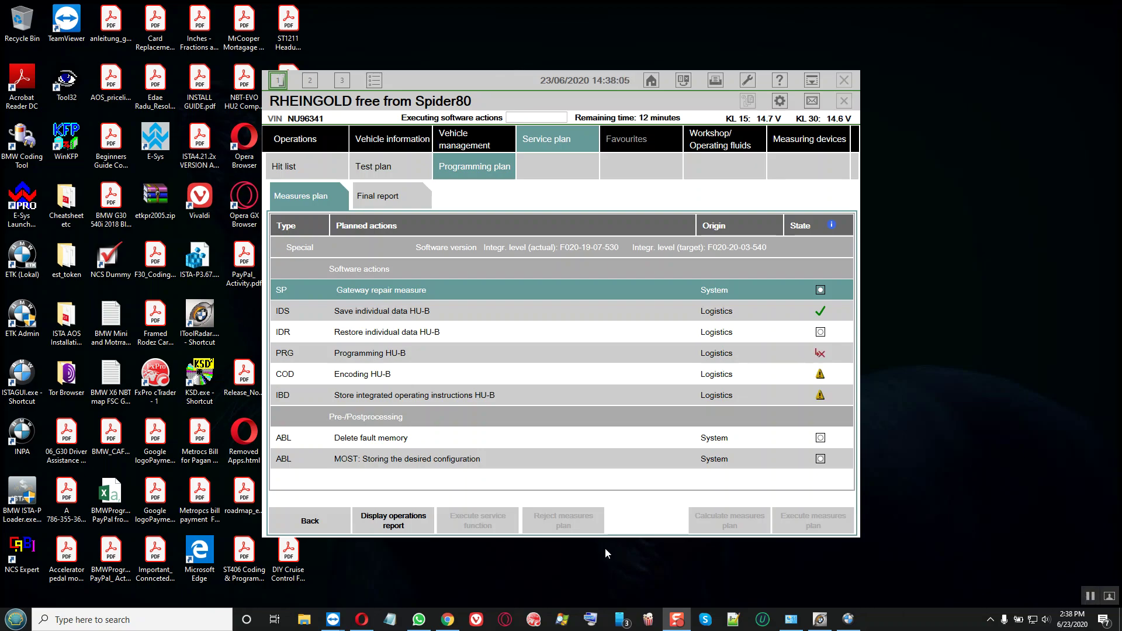
left_click(506, 354)
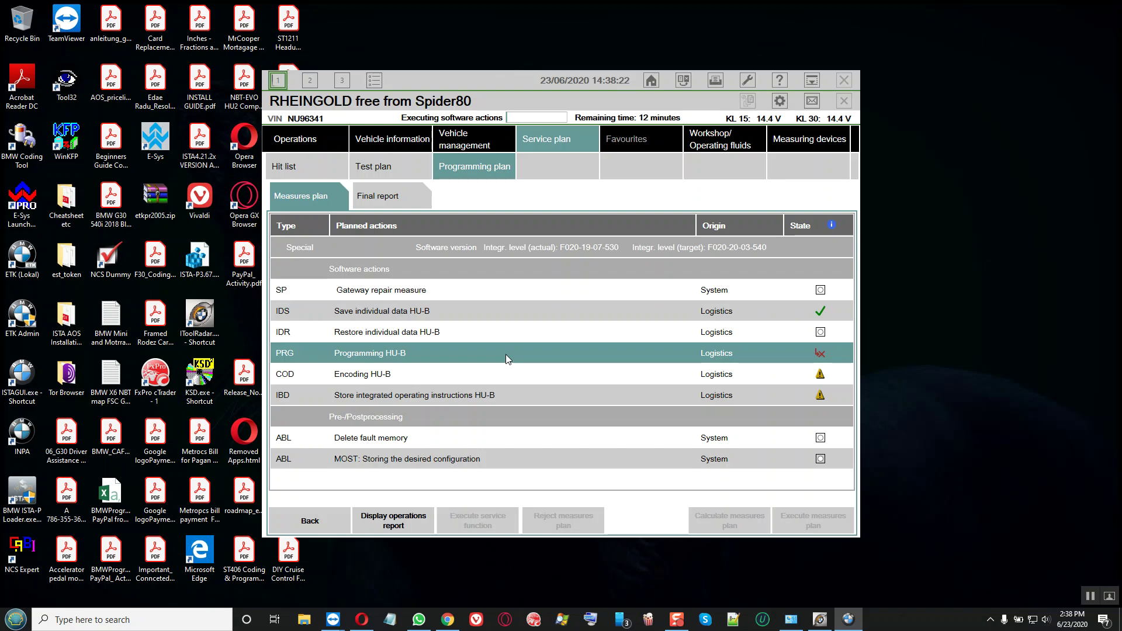
Switch to the Opera browser, log out of the BMW Technical Information System, log back in and accept its service information disclaimer
left_click(363, 619)
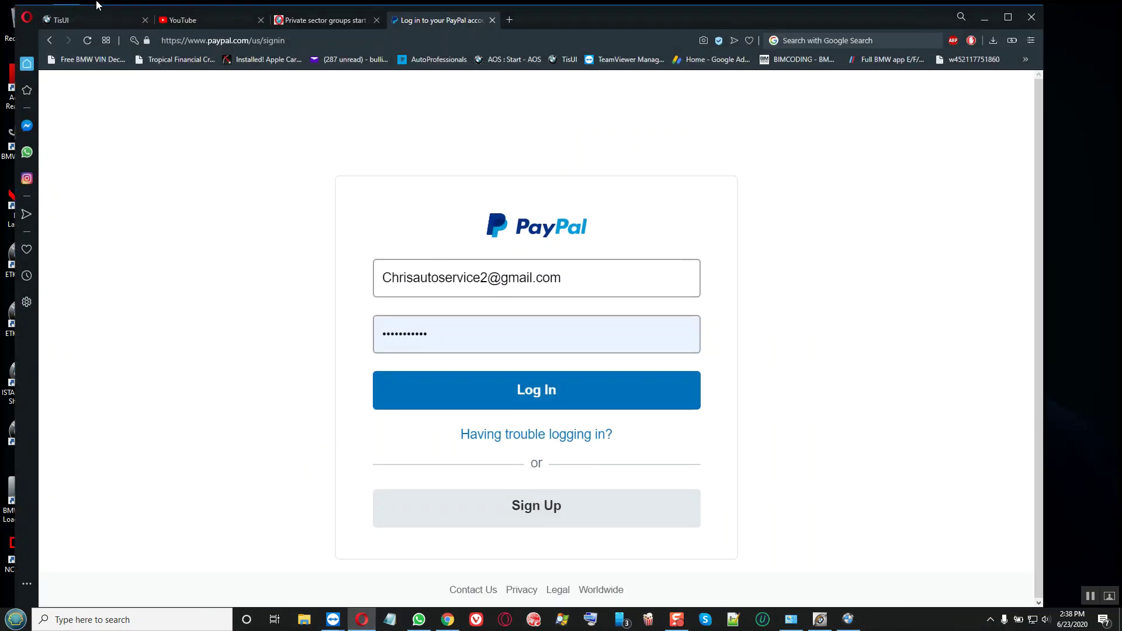
left_click(96, 12)
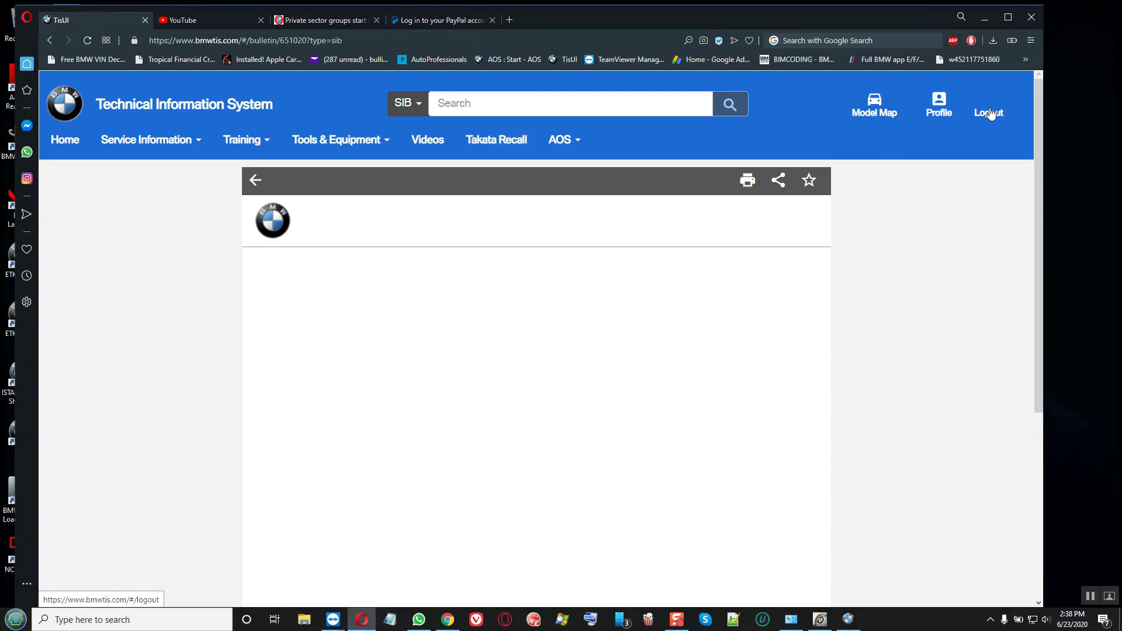
left_click(990, 114)
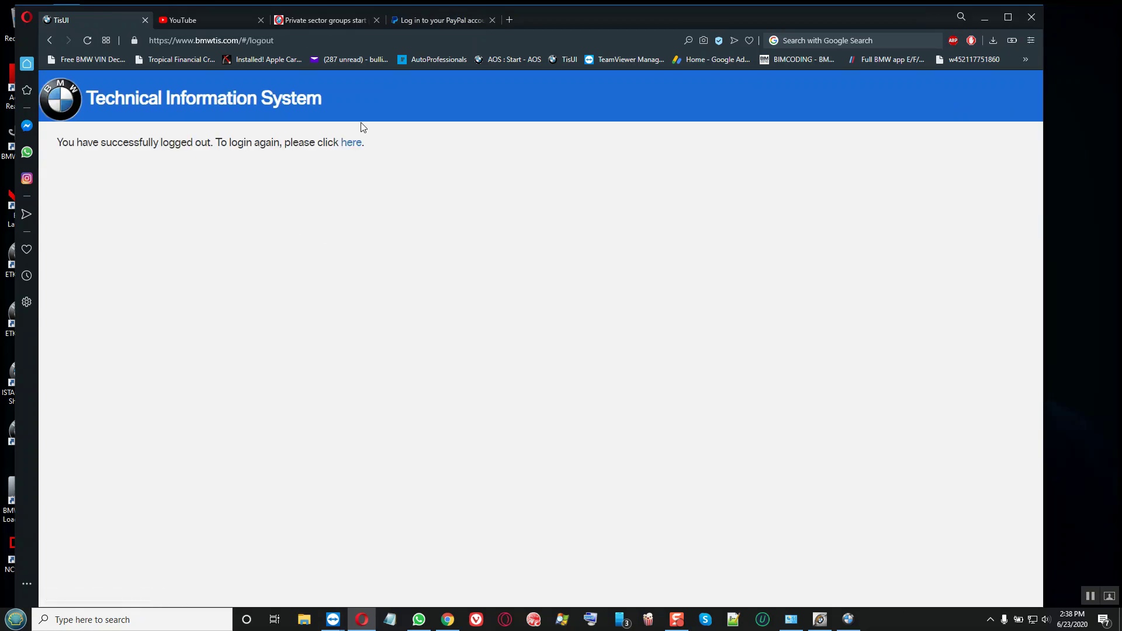
left_click(348, 143)
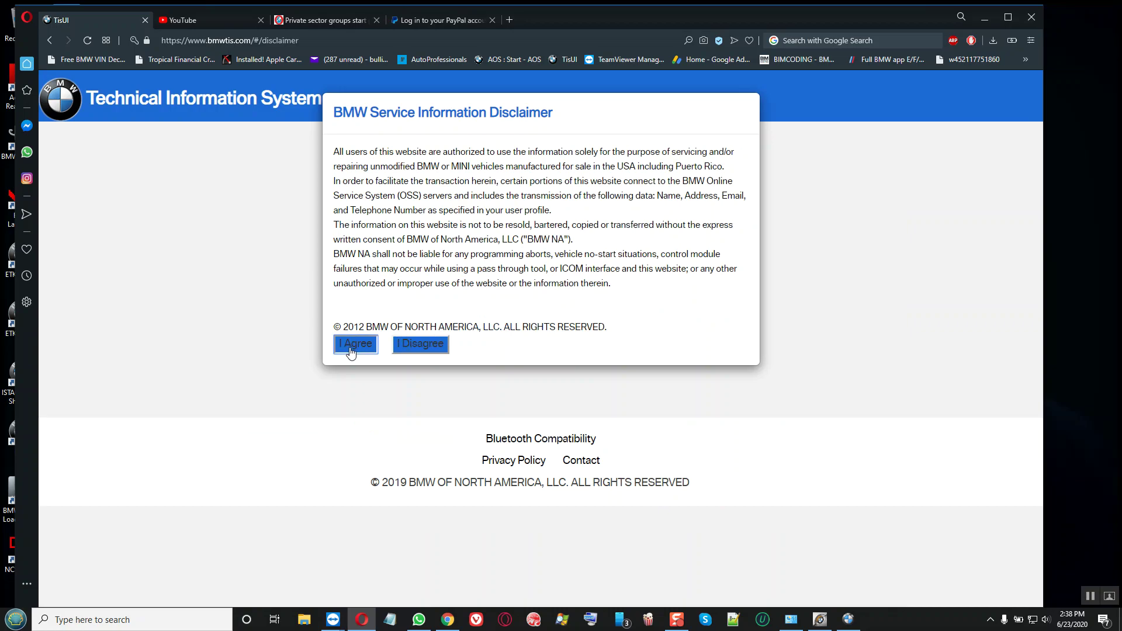
left_click(351, 348)
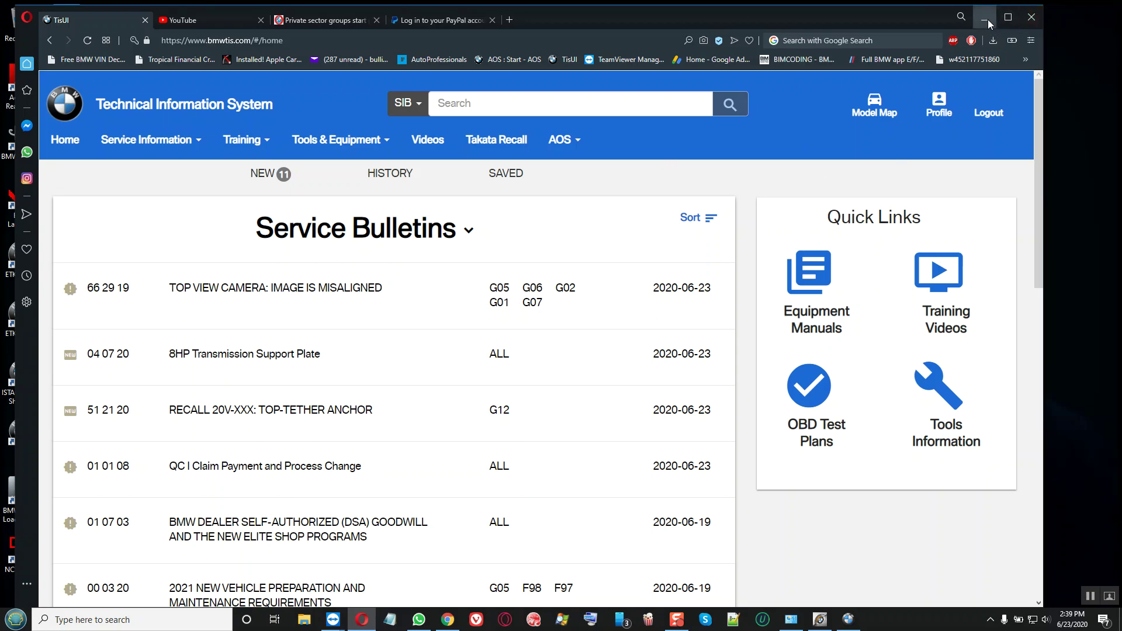
Open the AOS Vehicle Diagnostics (ISTA) page on the BMW site and minimise the browser
left_click(577, 142)
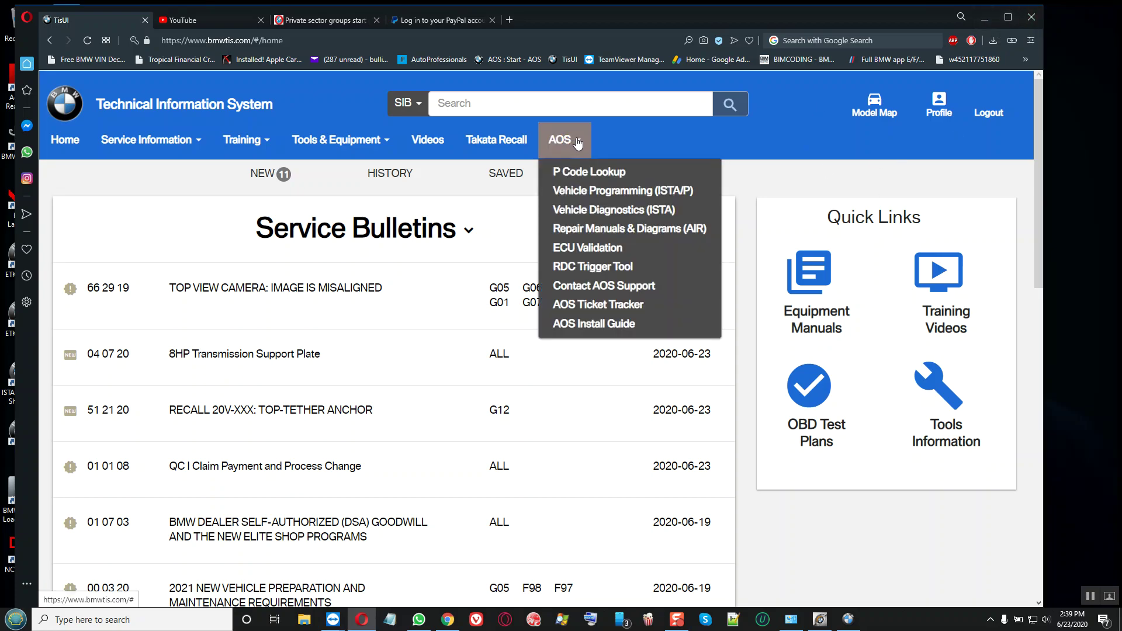
left_click(647, 210)
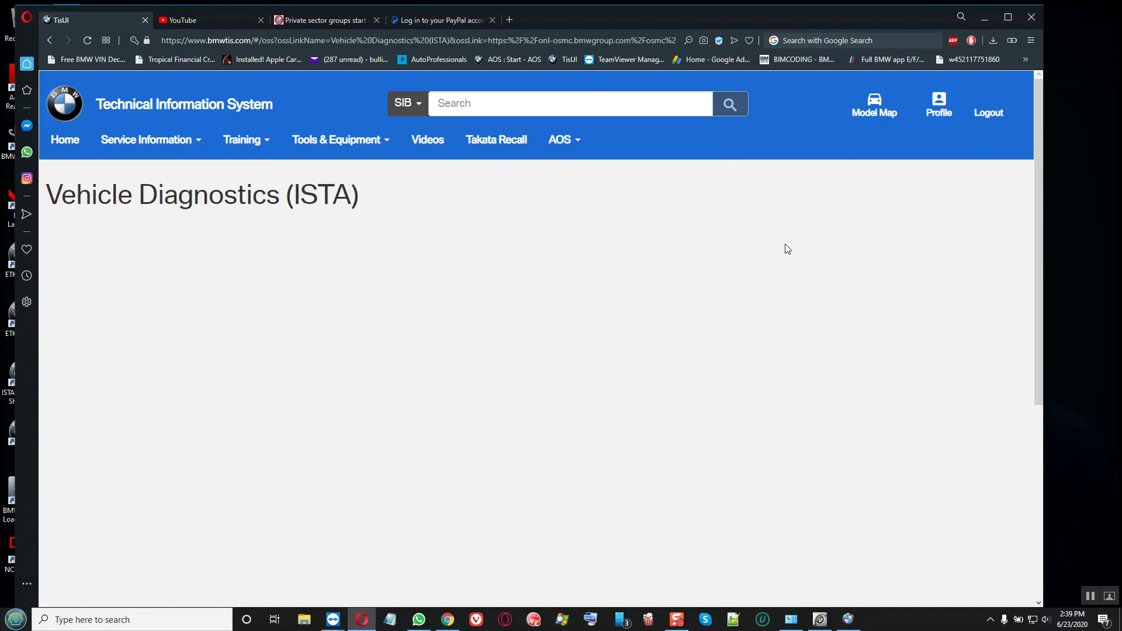
left_click(985, 16)
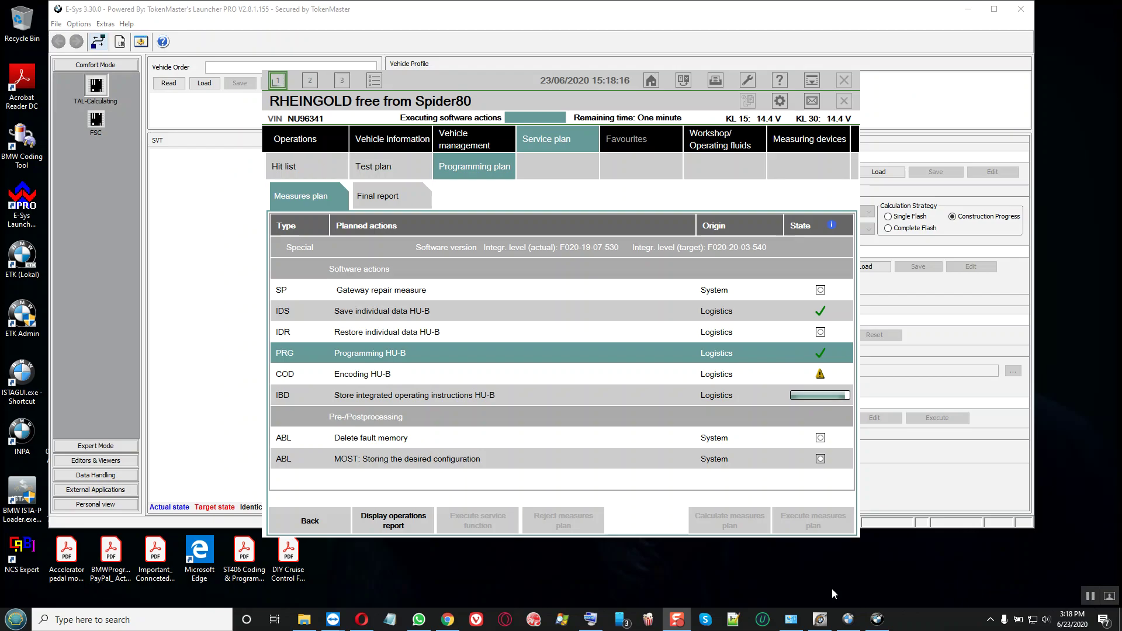
Maximise the workshop system window to follow the HU-B programming, and acknowledge the fault-code and measures plan execution notices
double_click(579, 83)
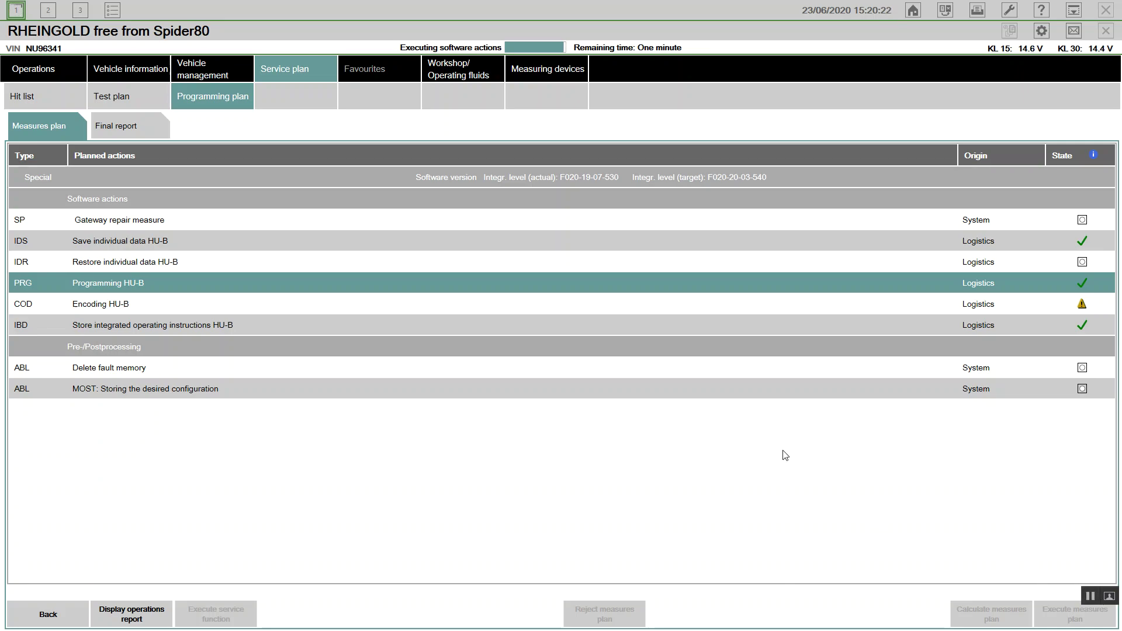
left_click(597, 315)
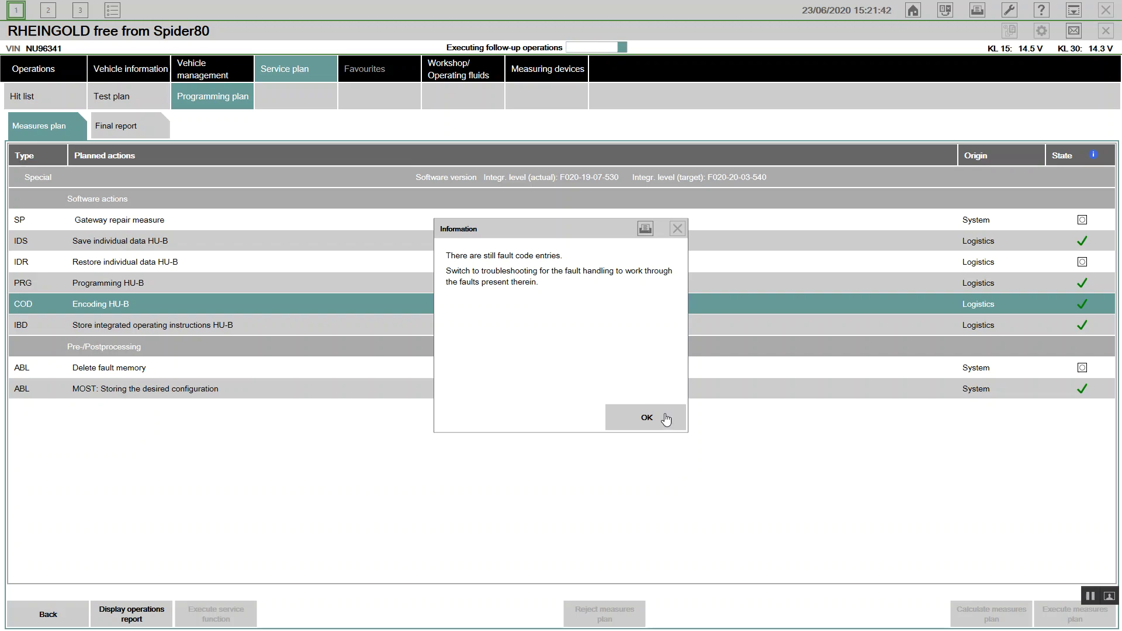
left_click(648, 418)
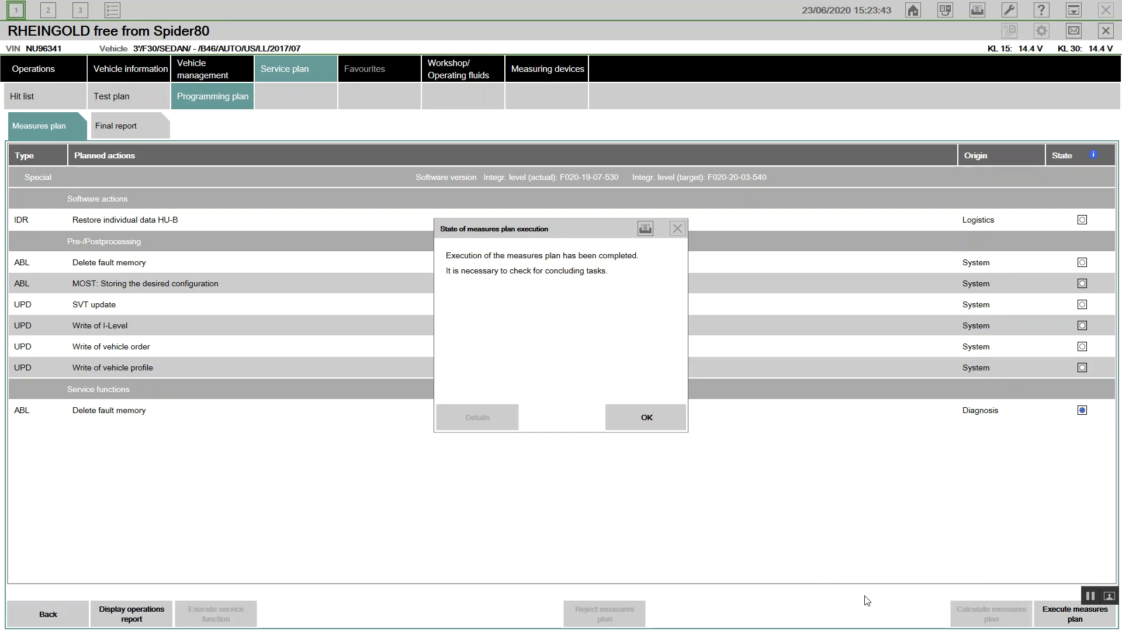
left_click(630, 418)
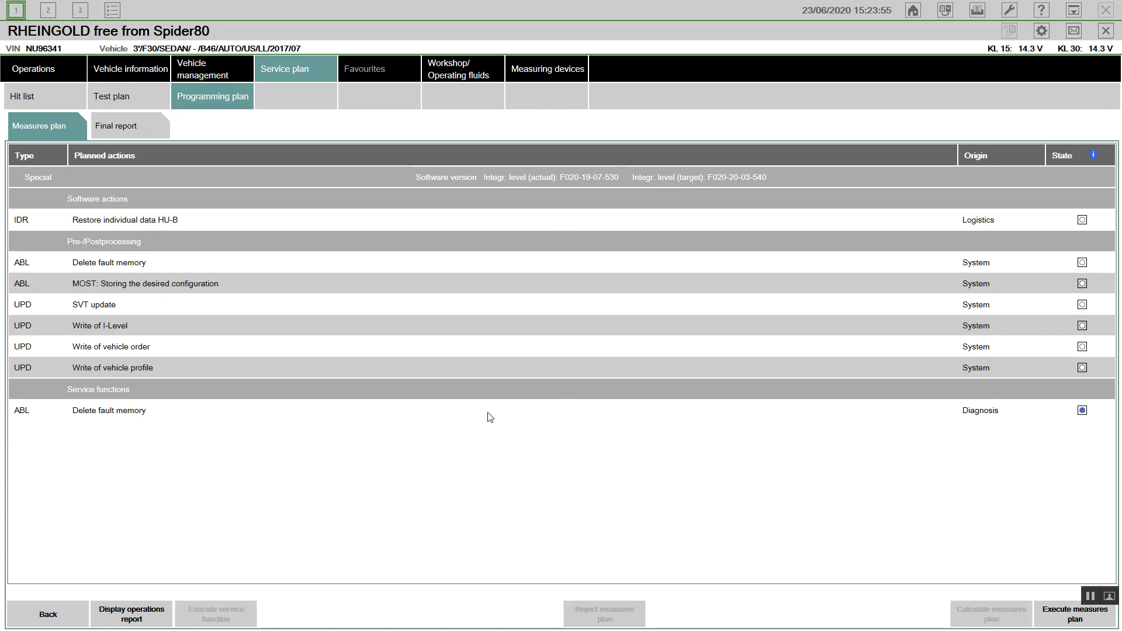
Execute the measures plan again for the concluding tasks and acknowledge the fault-code and execution notices
left_click(1077, 619)
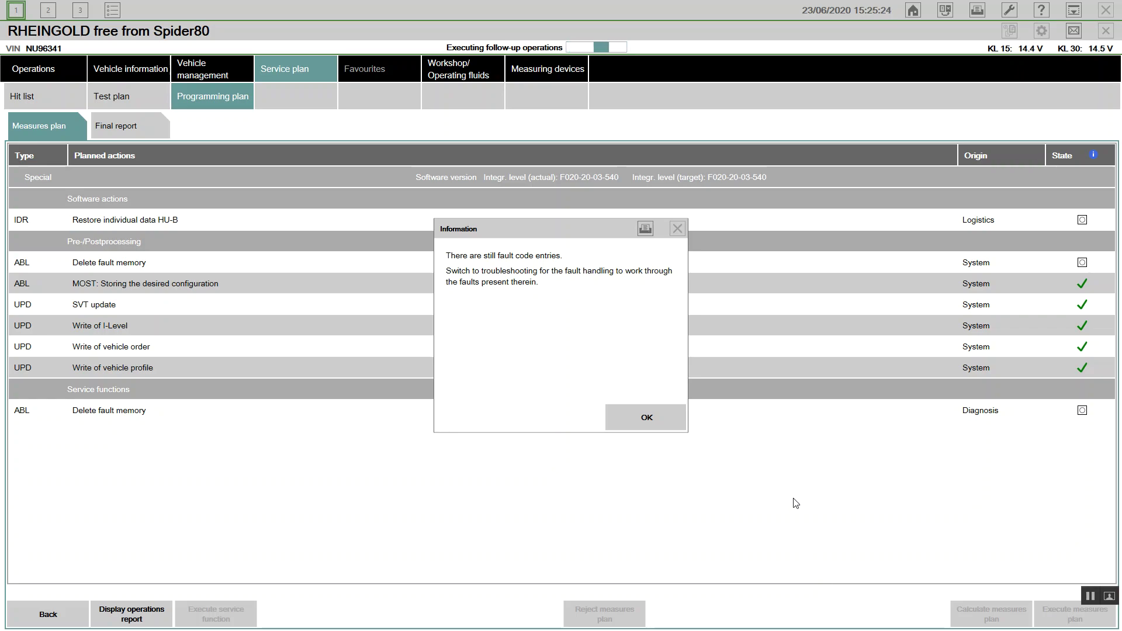
left_click(650, 421)
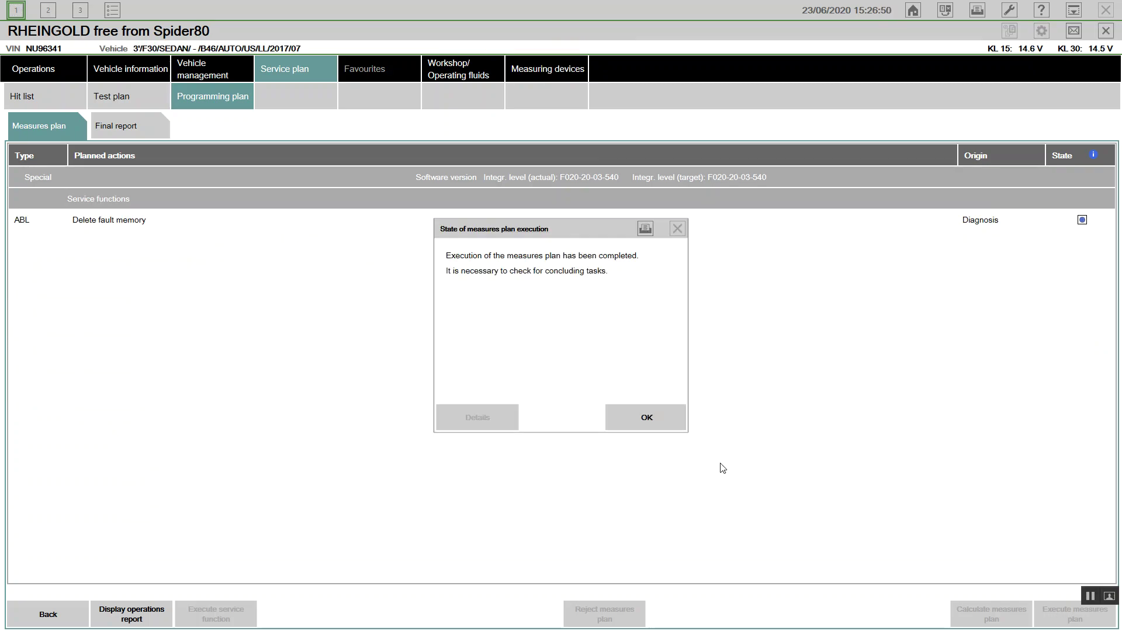
left_click(656, 426)
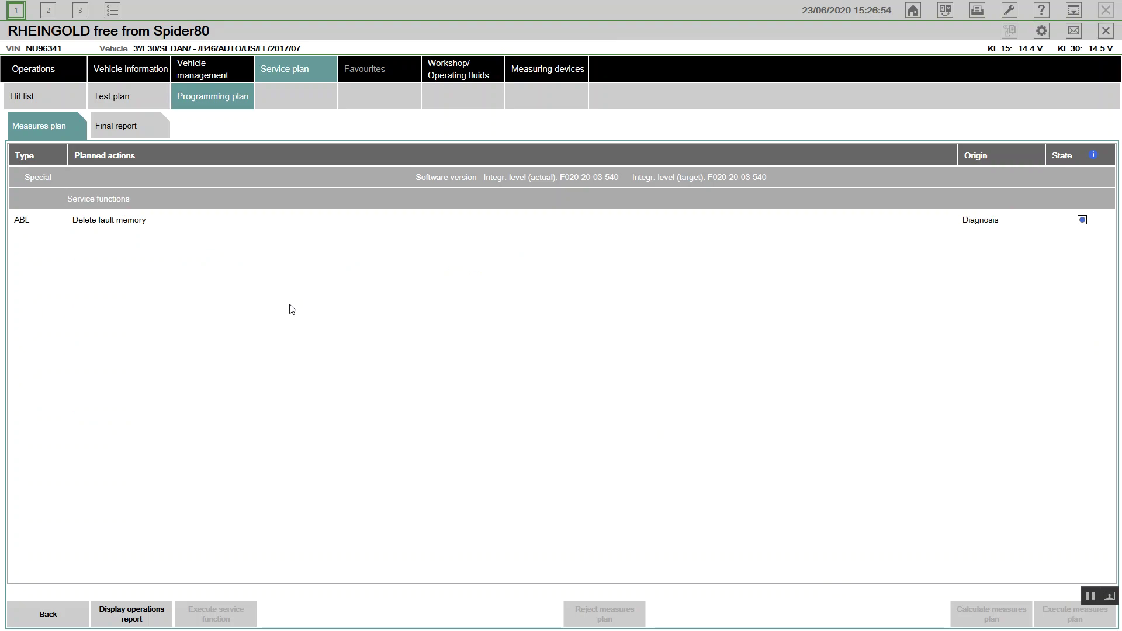
Select the Delete fault memory service function and check the integration levels in the Comfort software update overview
left_click(116, 221)
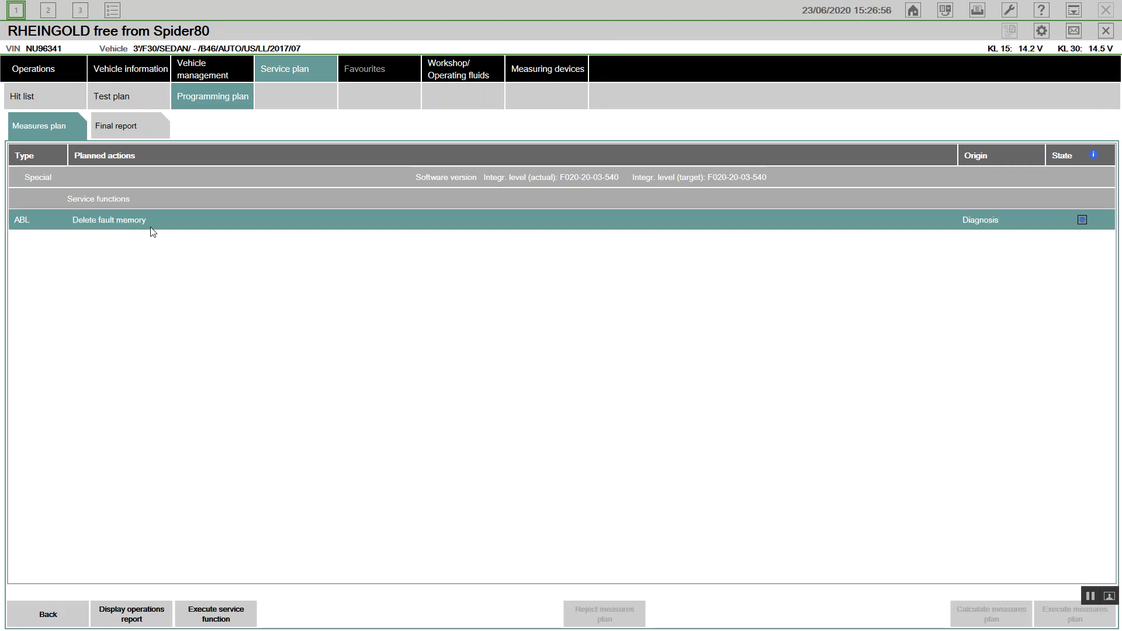
left_click(215, 75)
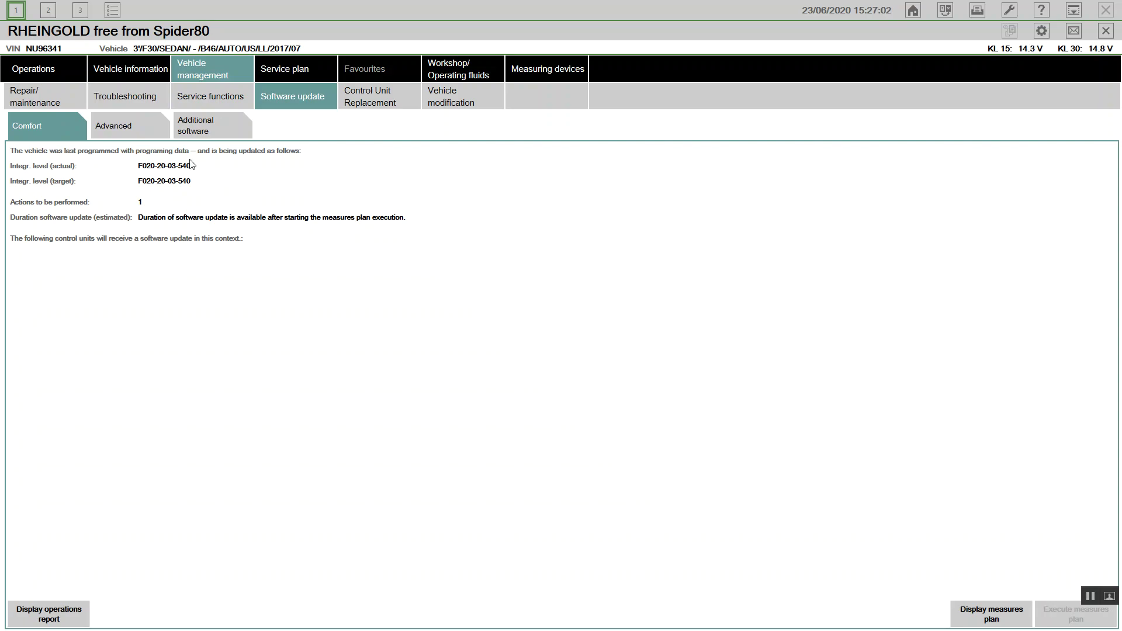
Examine the HU-B unit's status in the vehicle's control unit tree
left_click(148, 71)
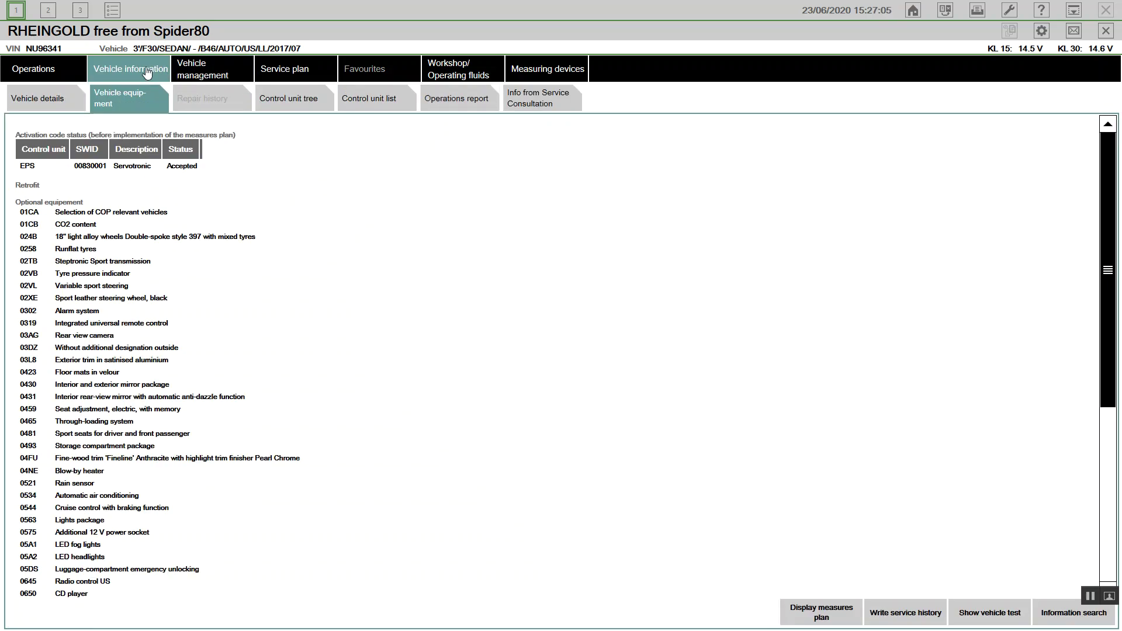
left_click(296, 102)
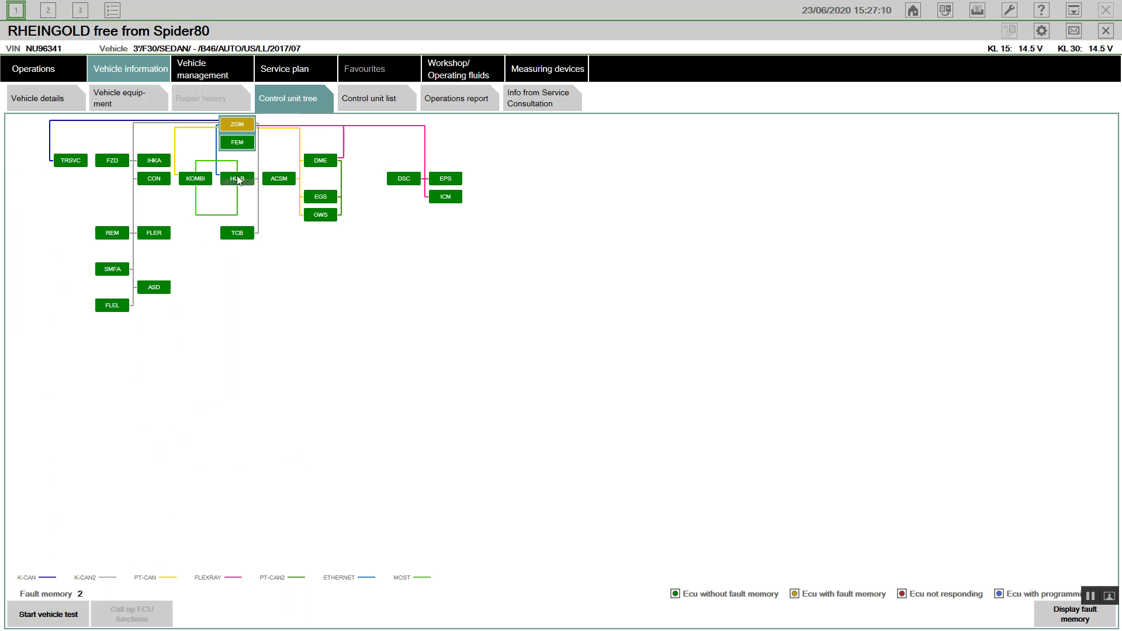
mouse_move(238, 181)
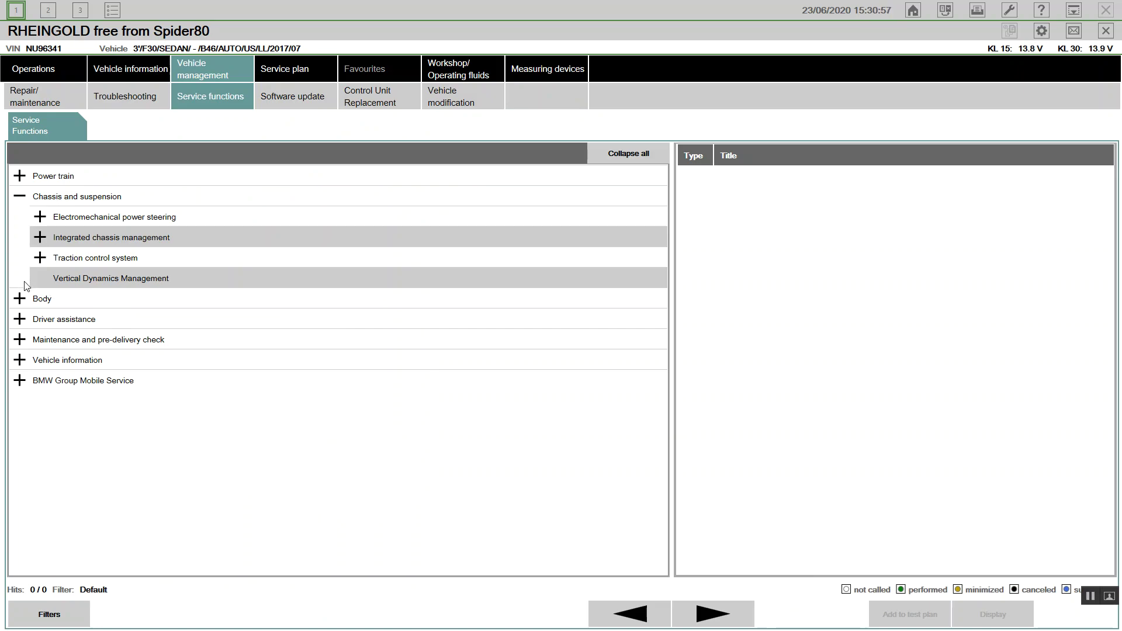
Open the ZGM: FlexRay initialisation procedure from the Body, Central Gateway Module service functions
left_click(18, 301)
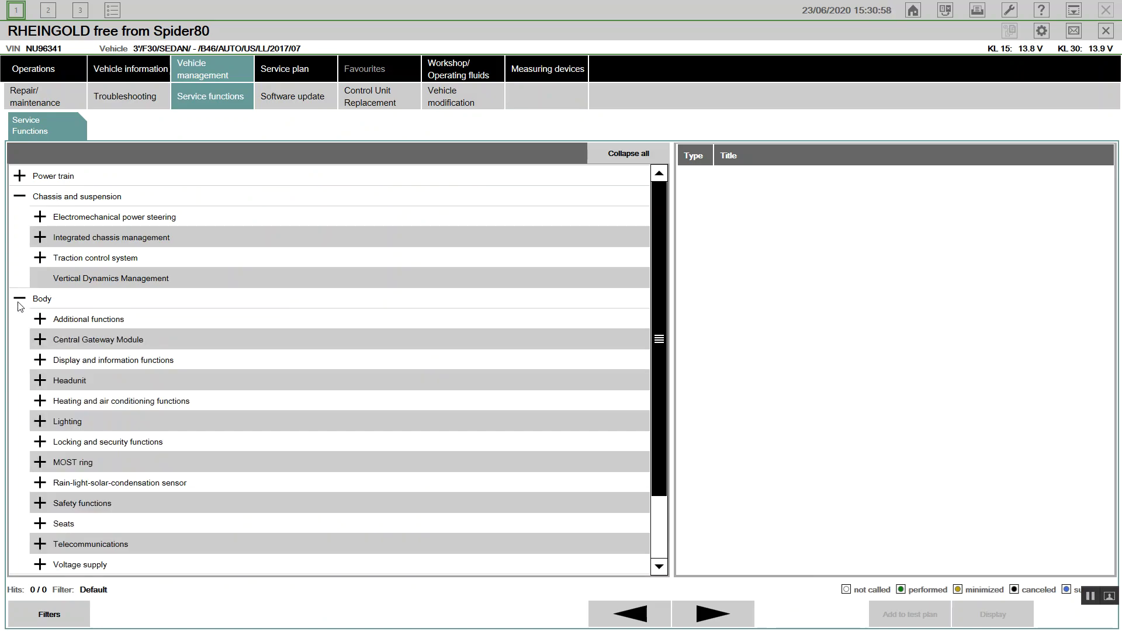
left_click(45, 342)
left_click(91, 362)
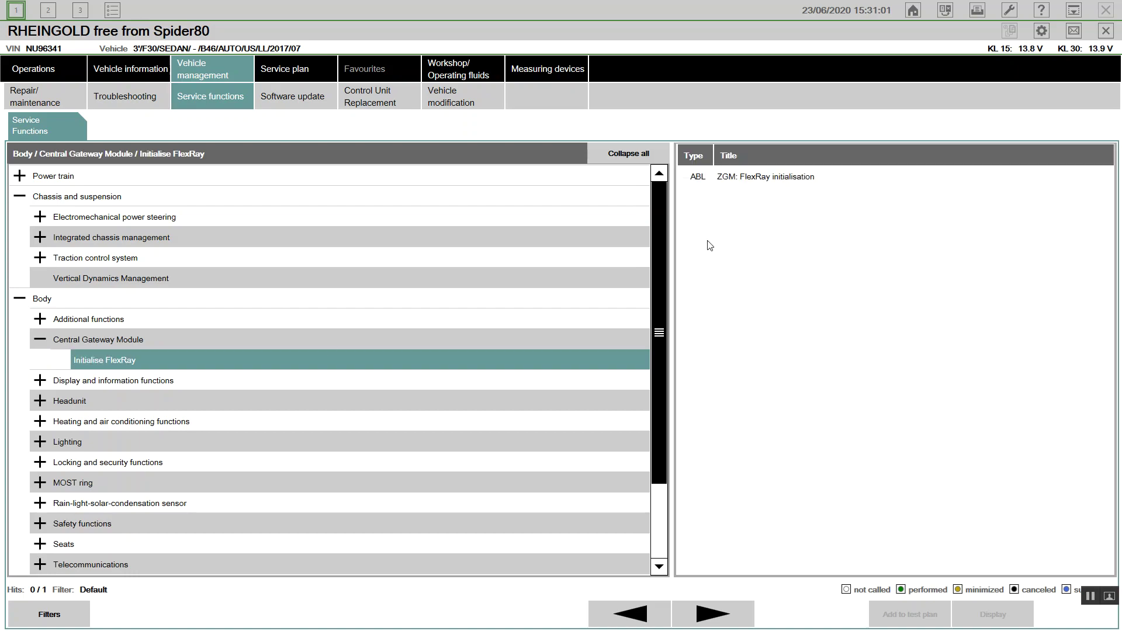
left_click(765, 177)
left_click(992, 615)
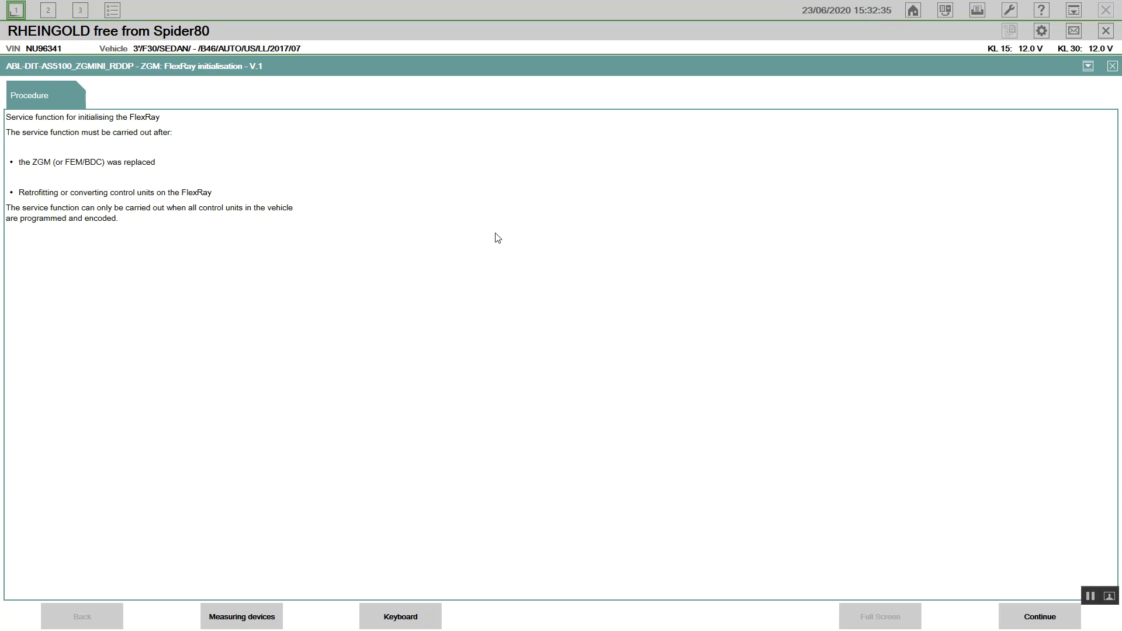
Run the FlexRay initialisation through all its test steps and finish the procedure
left_click(1035, 616)
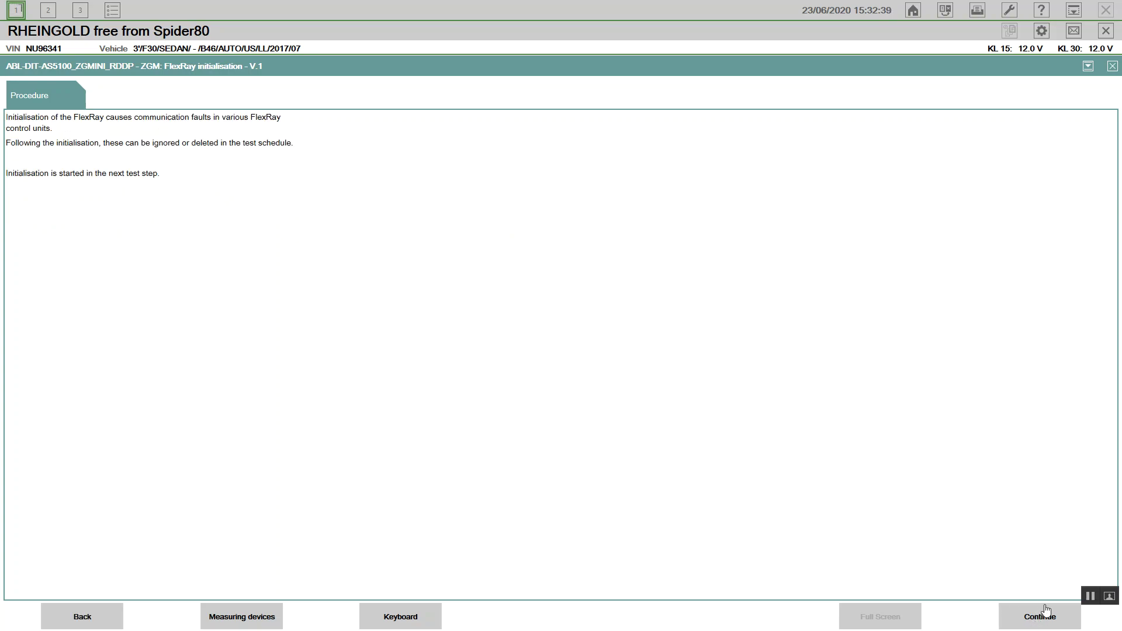
left_click(1045, 613)
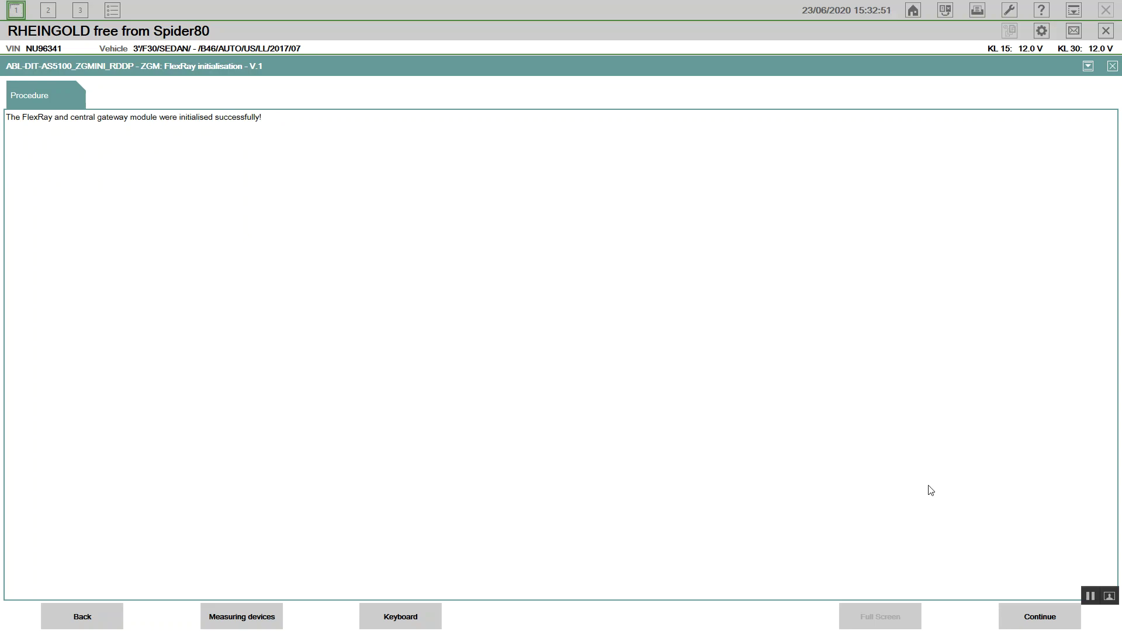
left_click(1041, 623)
left_click(1041, 621)
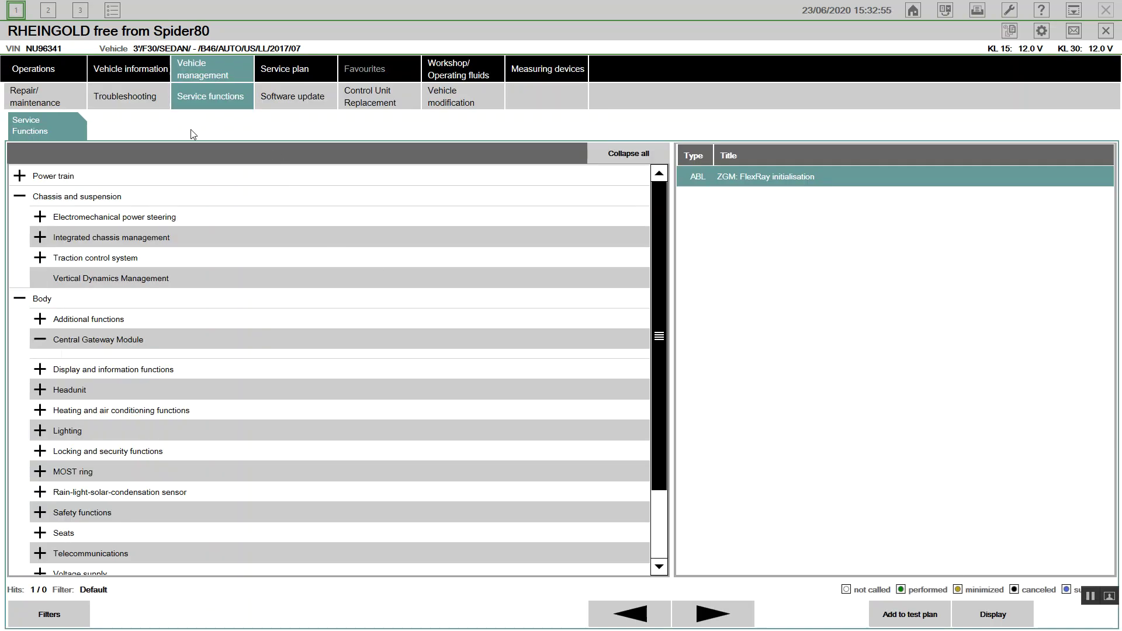
Delete the vehicle's fault memory from Troubleshooting, accepting deletion despite the stored permanent SAE fault codes
left_click(140, 102)
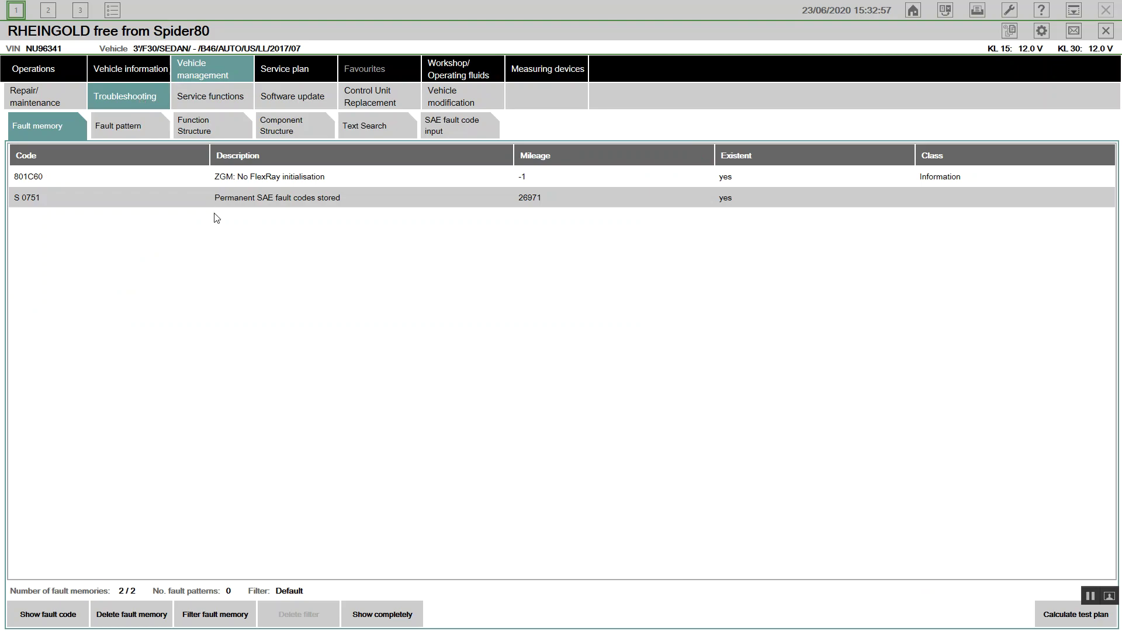
left_click(145, 622)
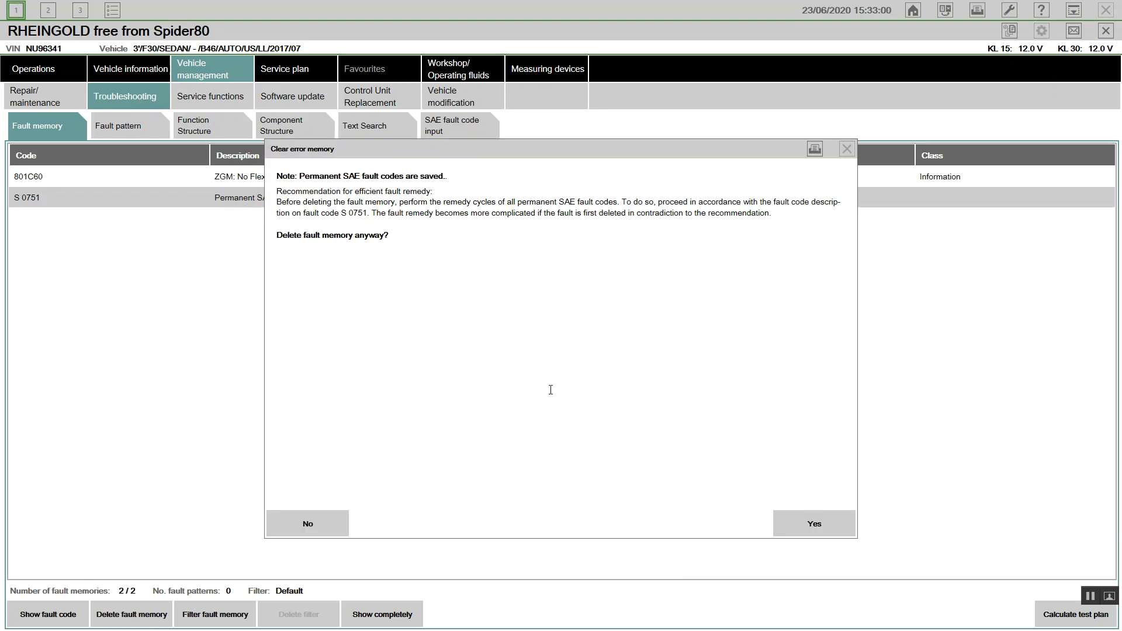
left_click(822, 527)
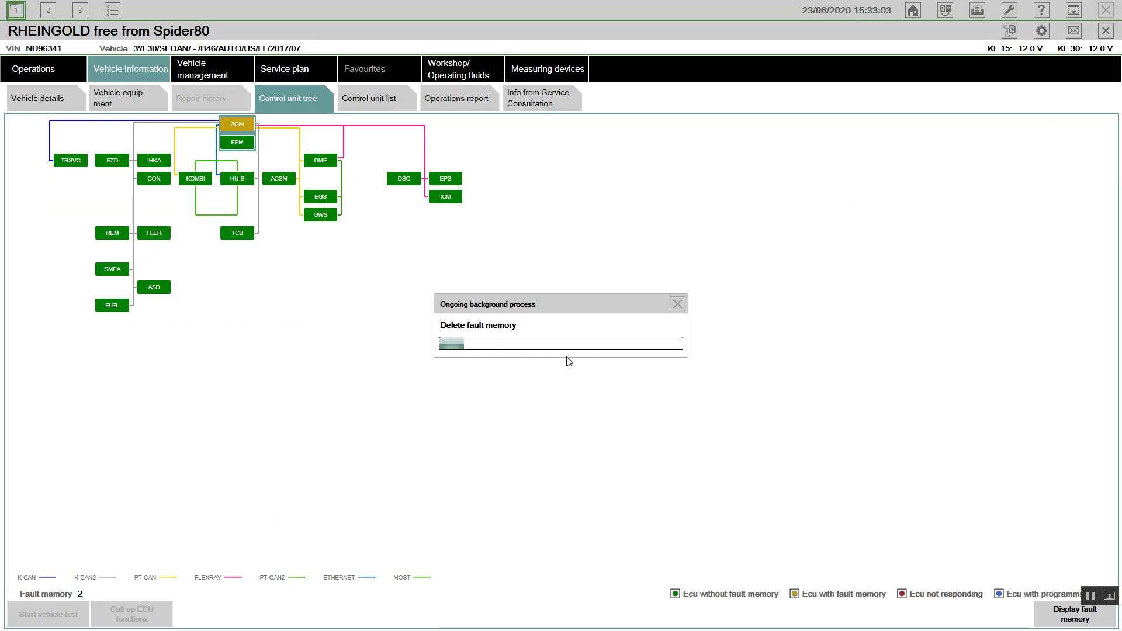